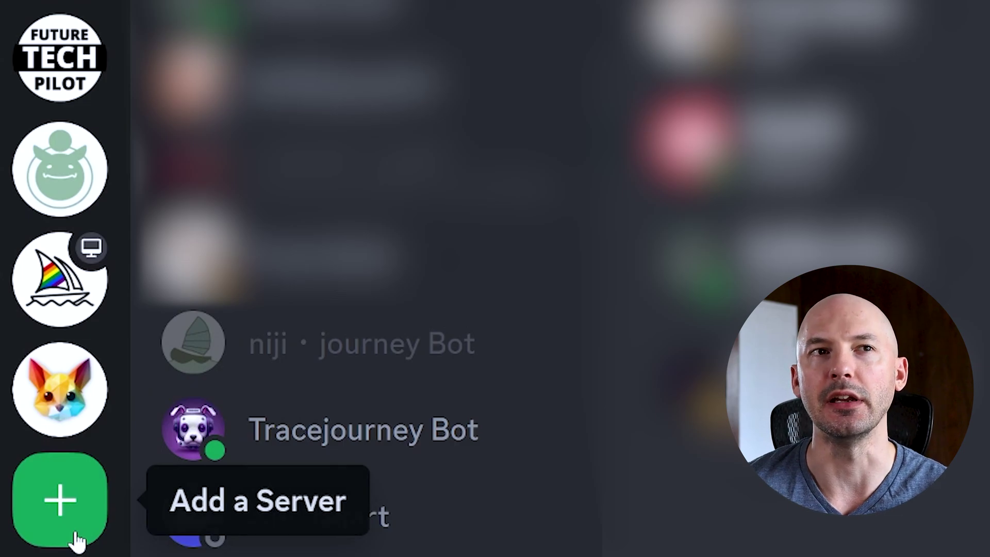
# - Create the Future Tech Pilots server from scratch, set up for me and my friends
pyautogui.click(77, 540)
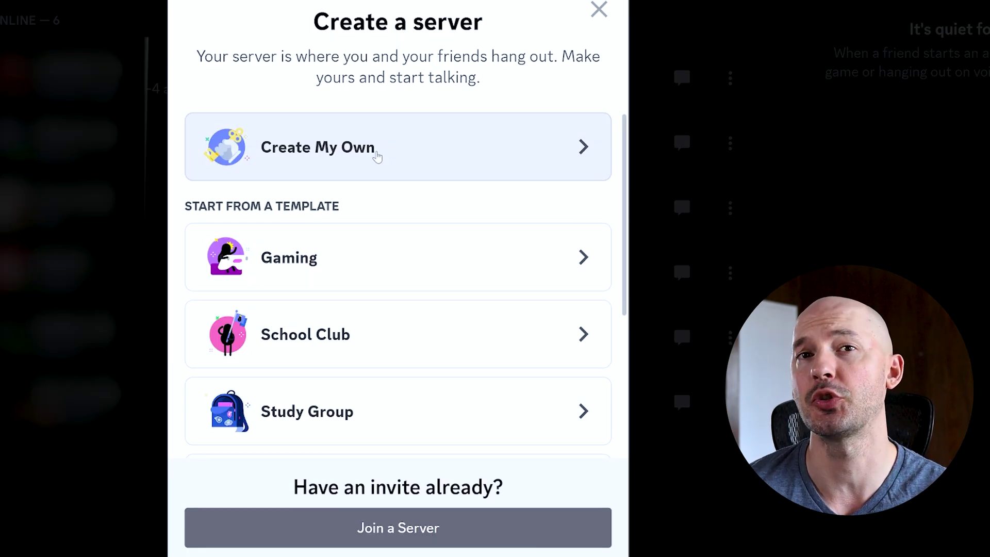
pyautogui.click(377, 154)
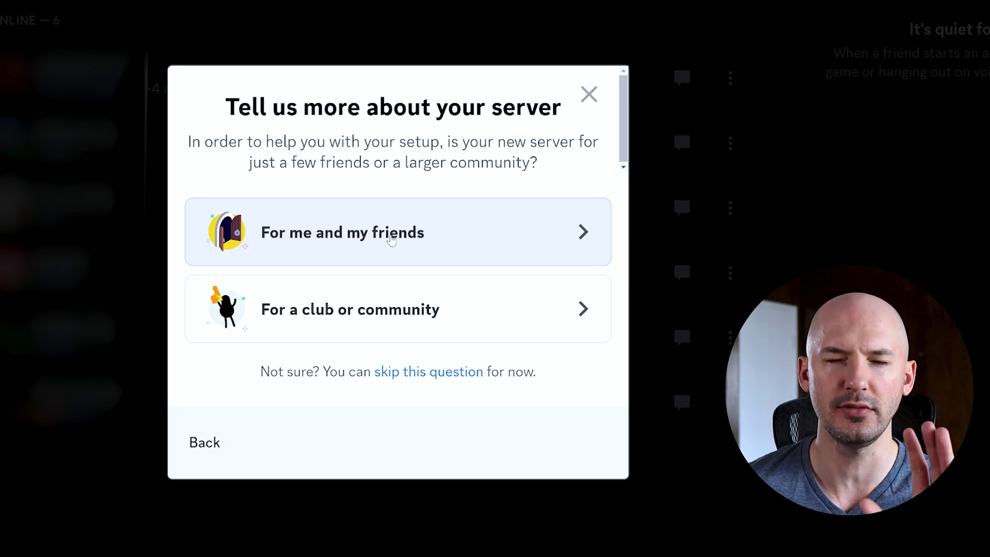
pyautogui.click(390, 238)
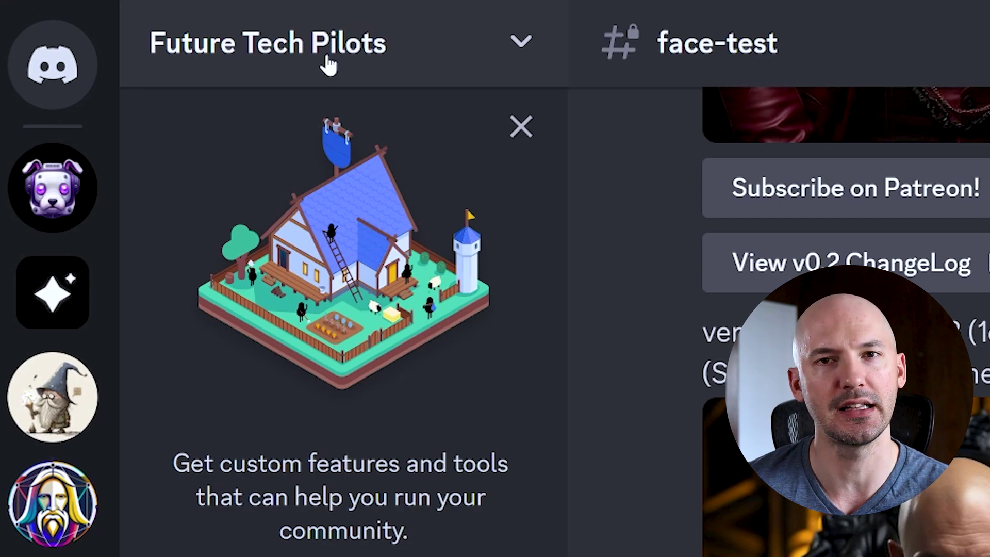
# - Find Midjourney Bot in the App Directory and authorize it on Future Tech Pilots
pyautogui.click(328, 66)
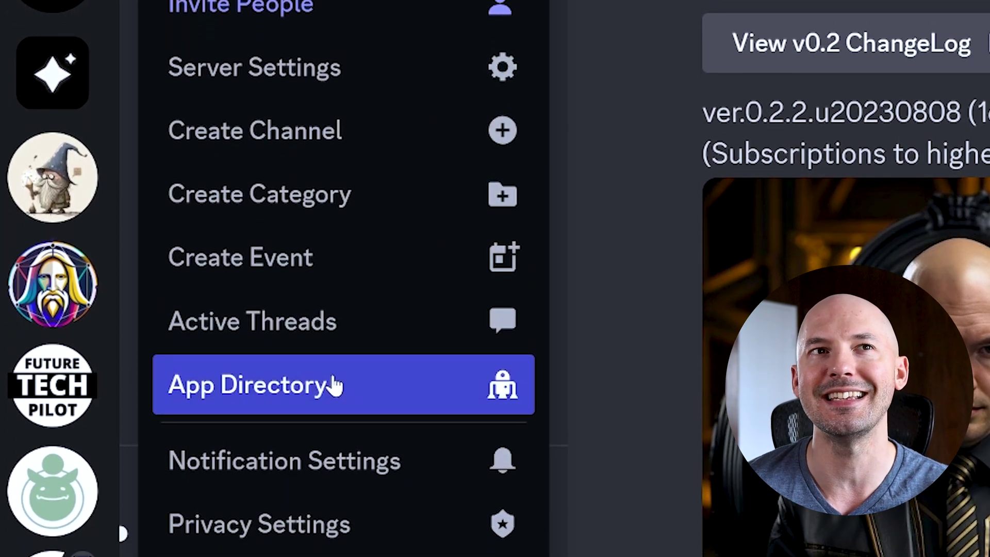
pyautogui.click(334, 384)
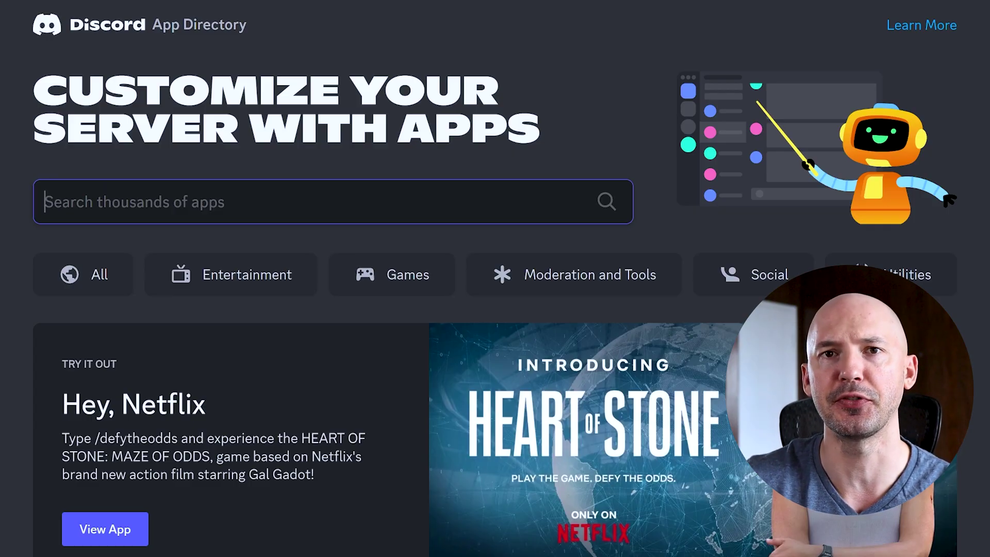
pyautogui.write('midjourney')
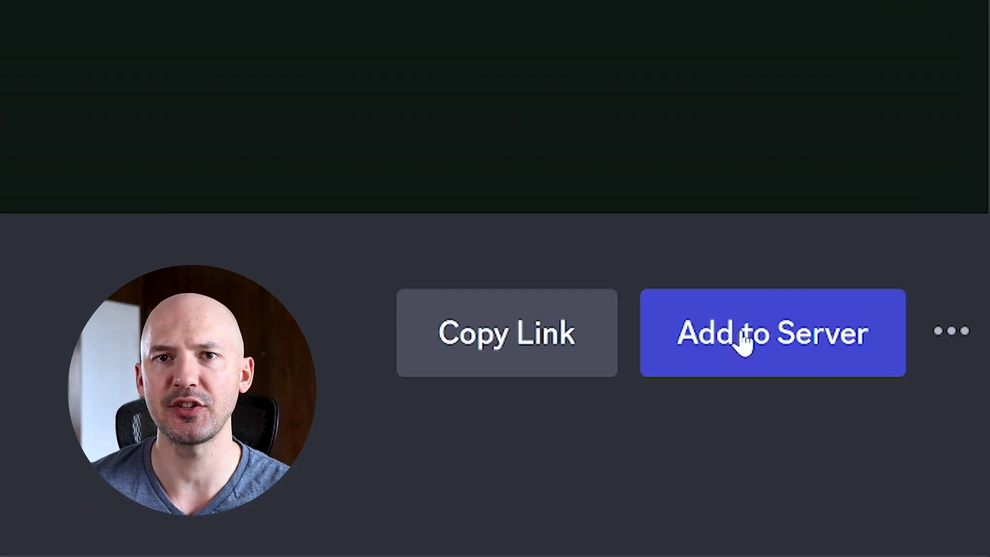
pyautogui.click(742, 338)
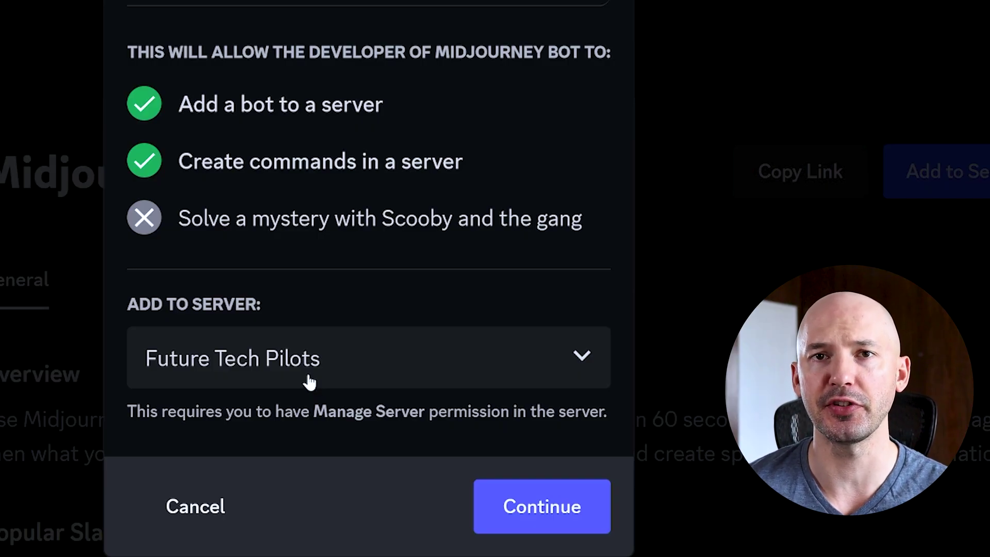
pyautogui.click(307, 380)
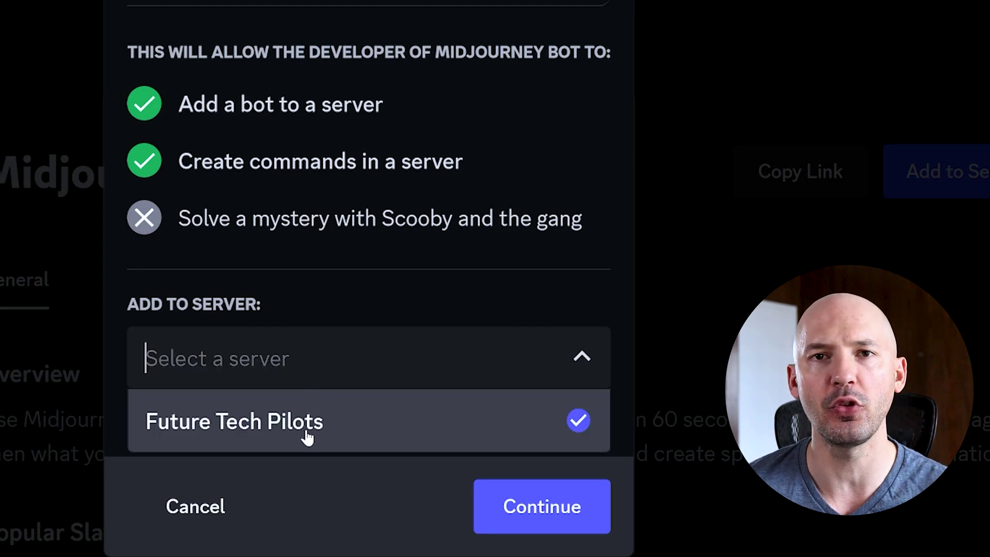
pyautogui.click(521, 420)
pyautogui.click(571, 505)
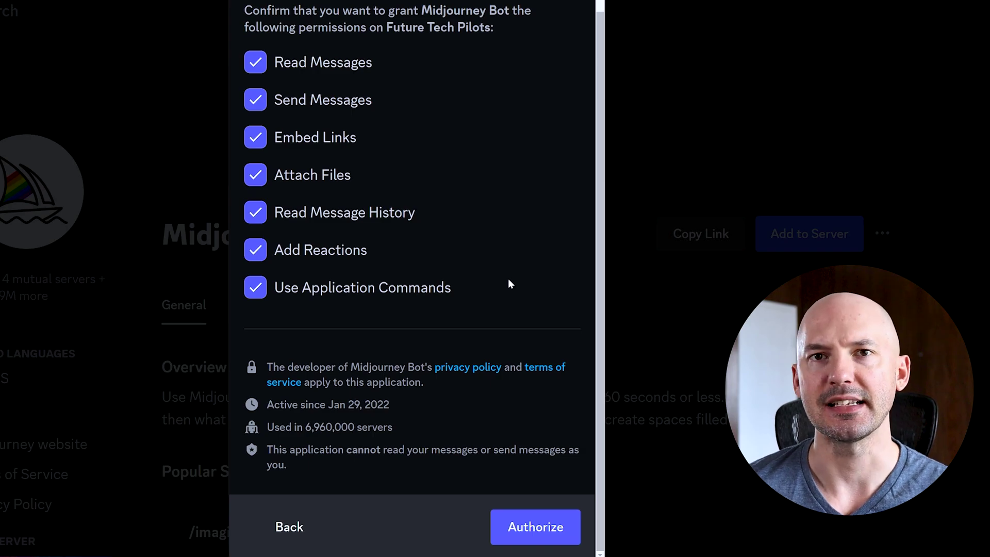
pyautogui.click(553, 535)
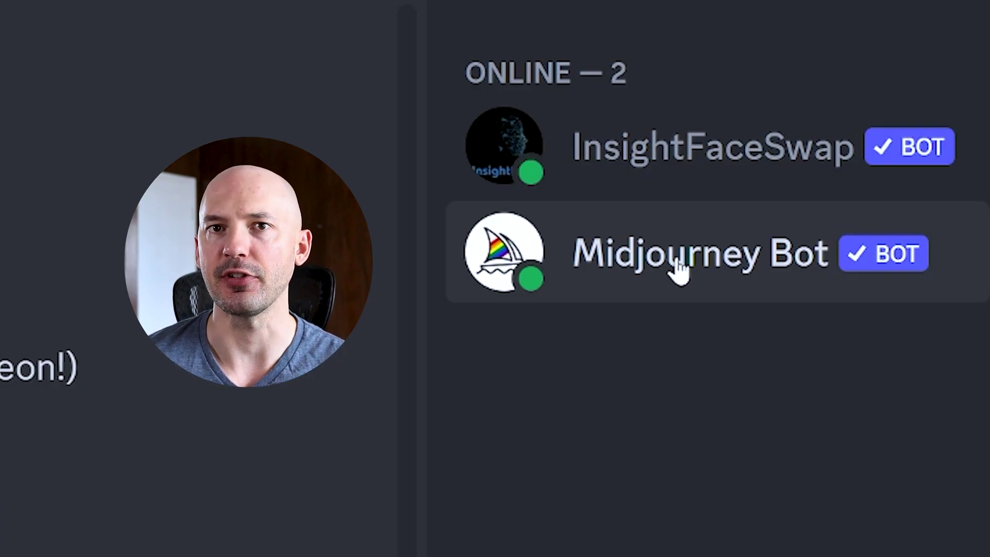
# - Follow InsightFaceSwap's invite link and continue to its permissions for Future Tech Pilots
pyautogui.click(753, 156)
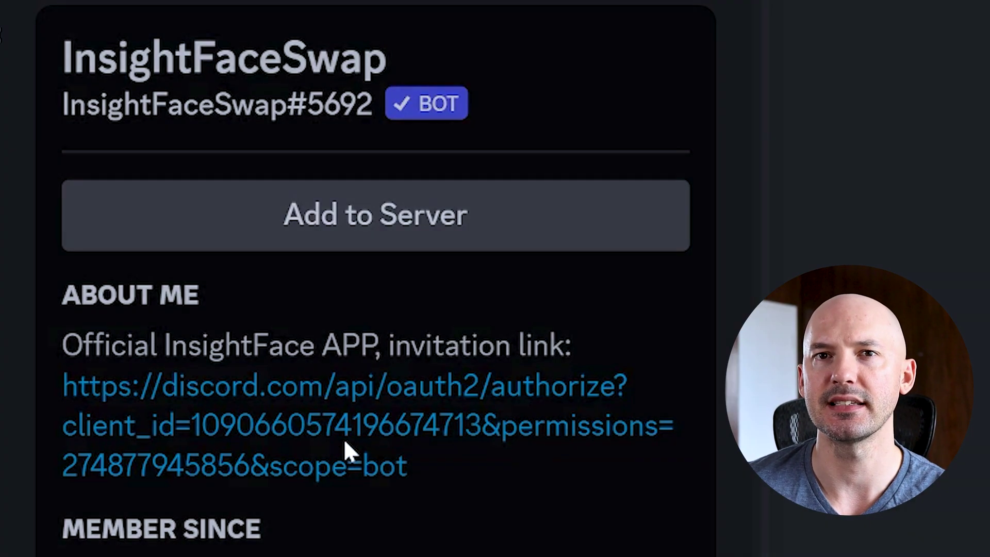
pyautogui.click(343, 449)
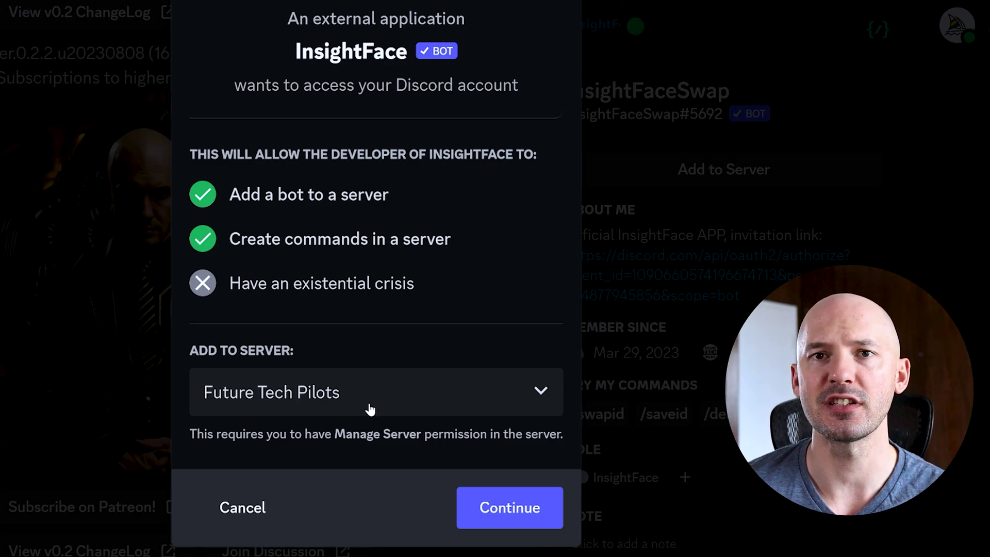
pyautogui.click(510, 460)
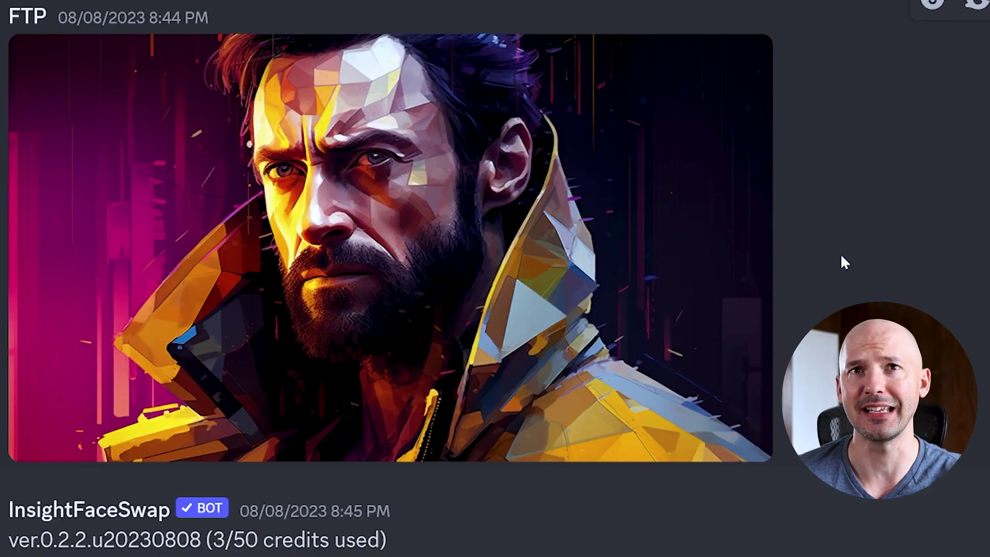
# - Scroll down the face-test chat and type / to list the slash commands
pyautogui.scroll(-10, 842, 255)
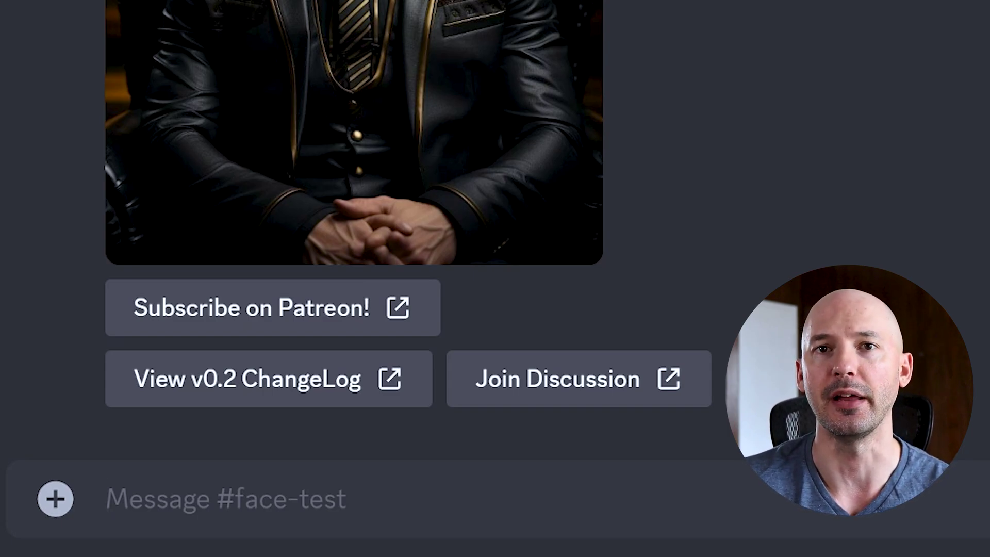
pyautogui.write('/')
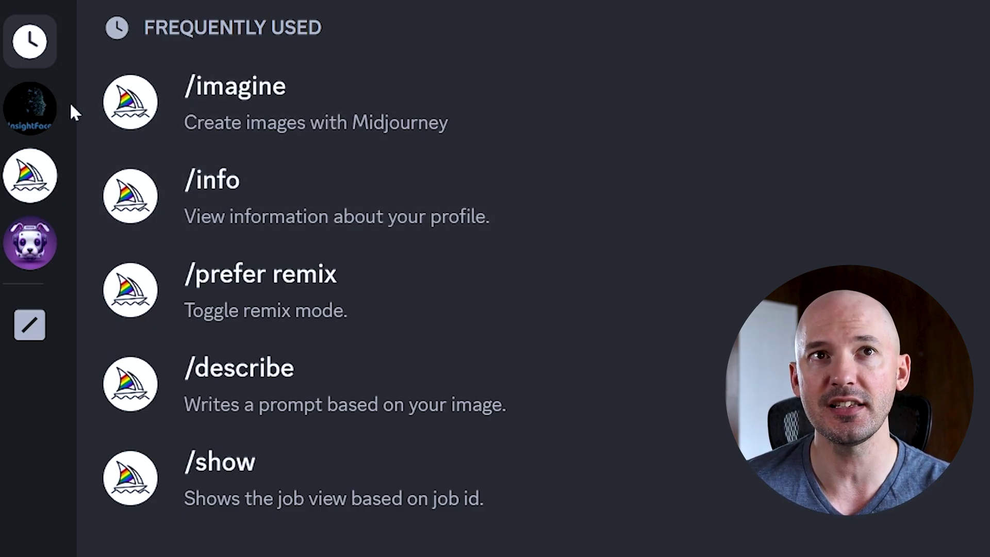
# - Compose an InsightFaceSwap /saveid with face png.png as the image and ftp as idname
pyautogui.click(39, 128)
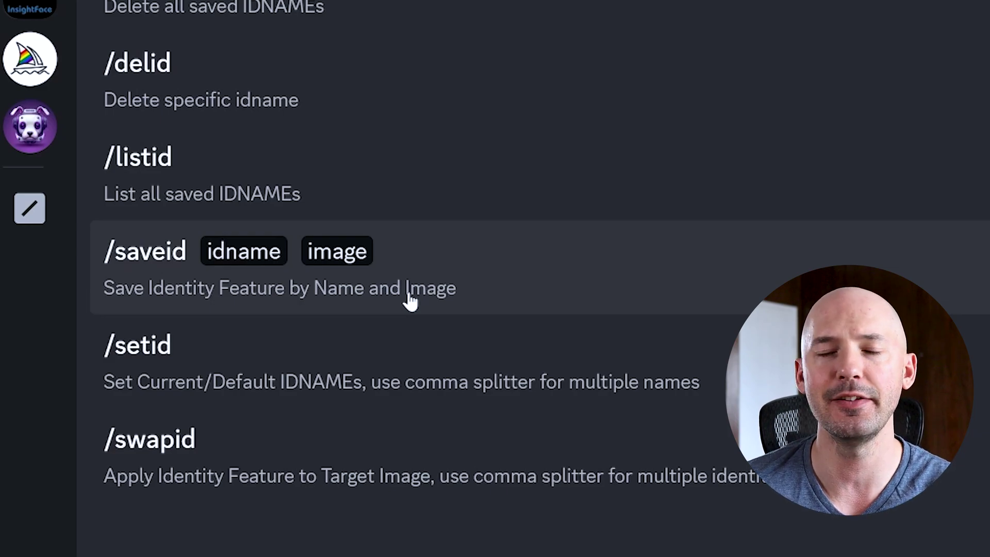
pyautogui.click(409, 301)
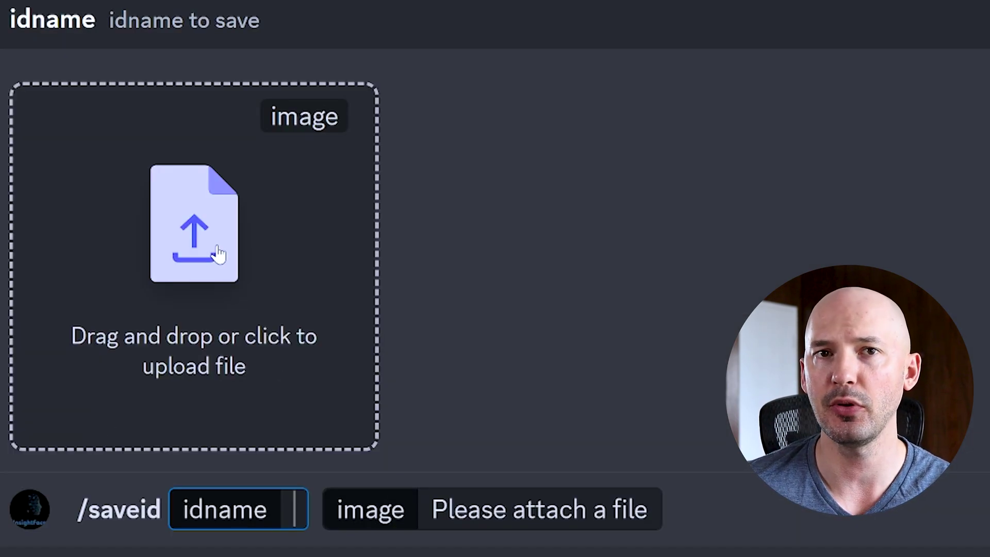
pyautogui.click(218, 253)
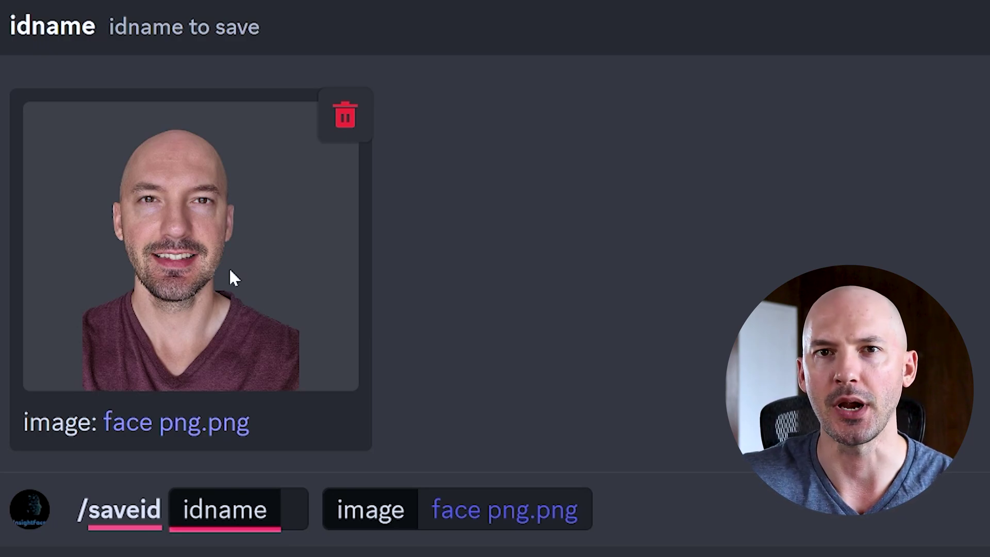
pyautogui.write('ftp')
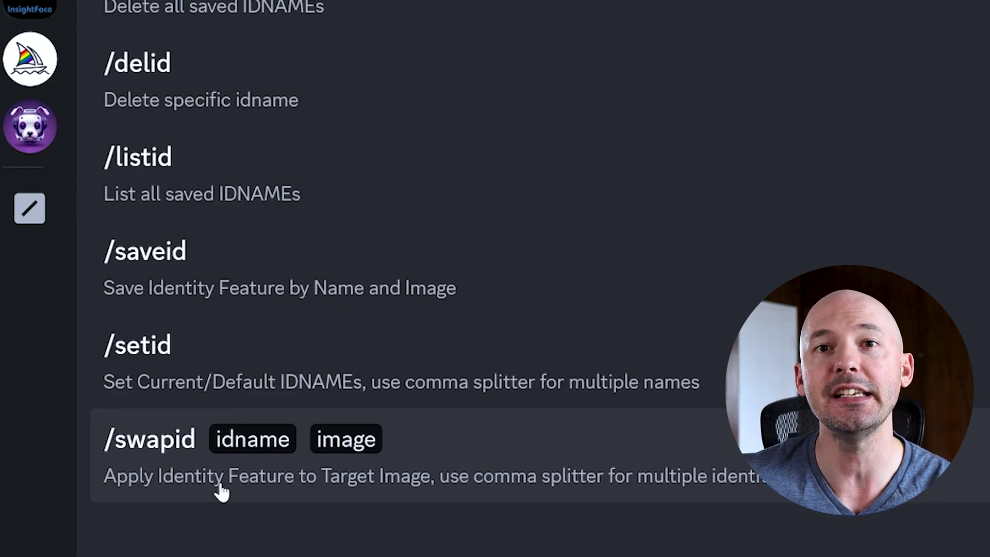
# - Start the InsightFaceSwap /swapid command and highlight the 3/50 credits used count
pyautogui.click(222, 493)
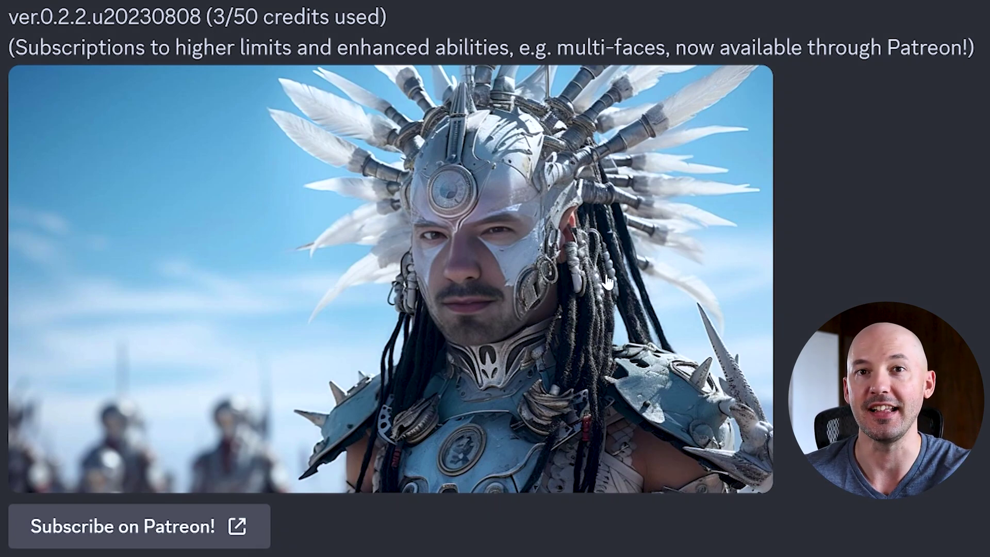
pyautogui.moveTo(213, 16); pyautogui.dragTo(380, 17)
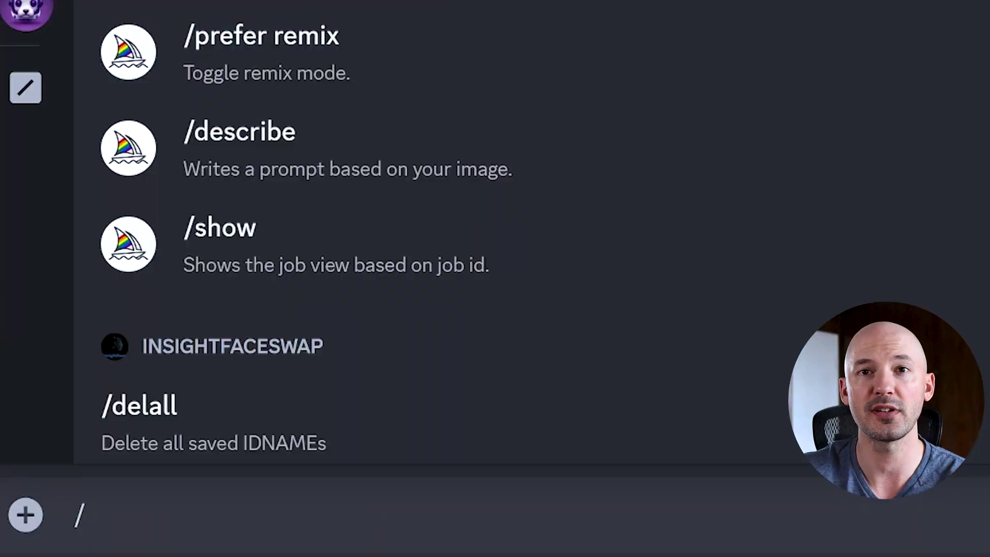
# - Send the superhero /imagine prompt with clean minimalist style, --s 400 --c 8, then upscale image 2 (U2)
pyautogui.write('imag')
pyautogui.press('Tab')
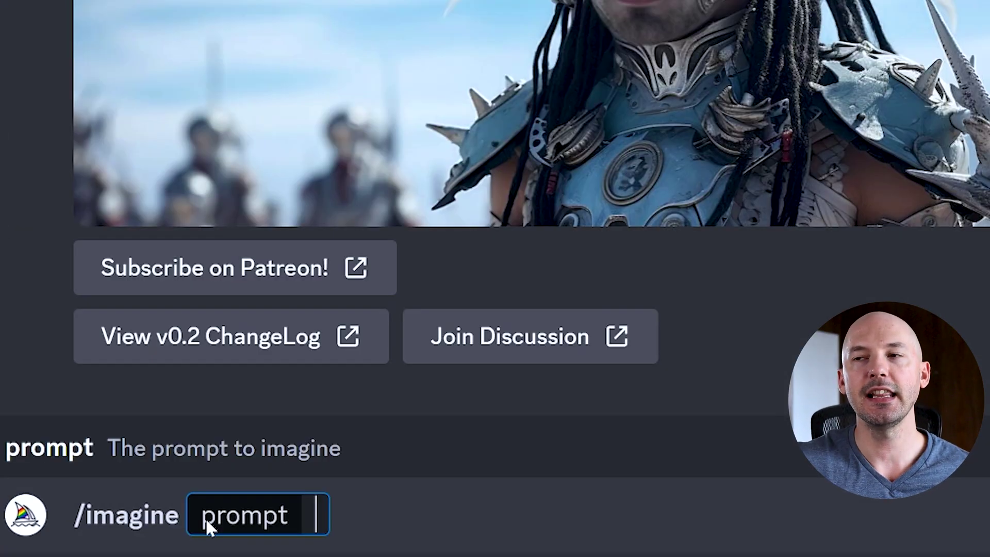
pyautogui.write('portrait of a superhero')
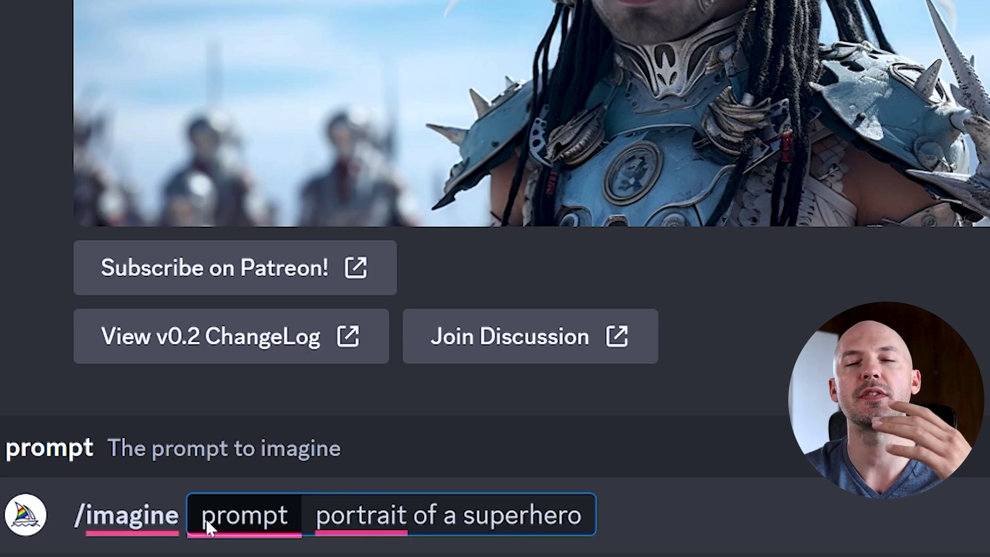
pyautogui.write(', ')
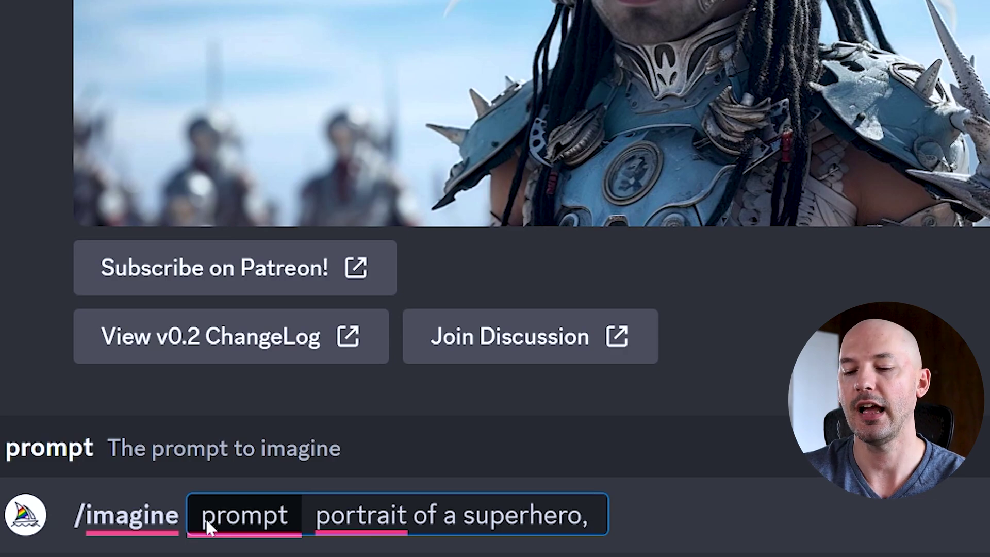
pyautogui.write('clean minimalist styl')
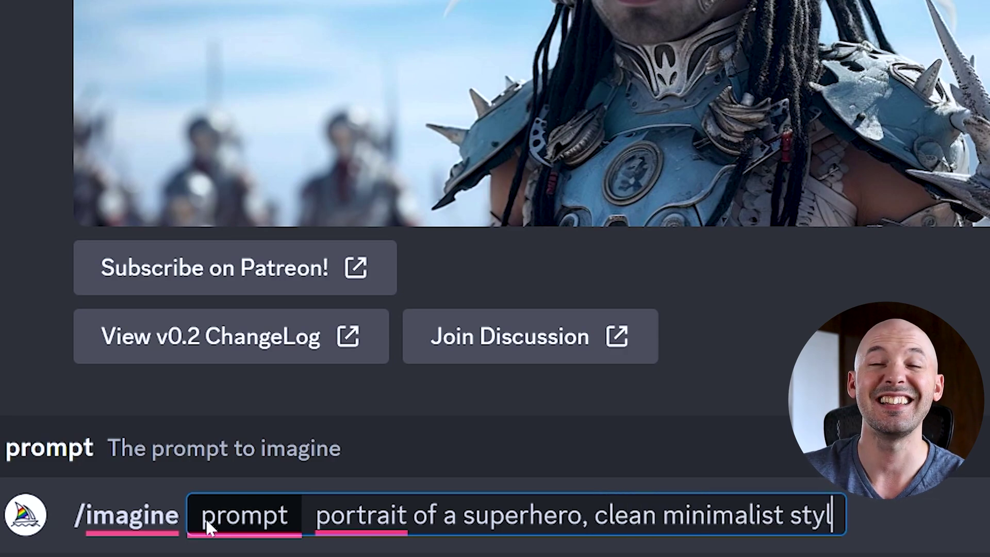
pyautogui.write('e, un')
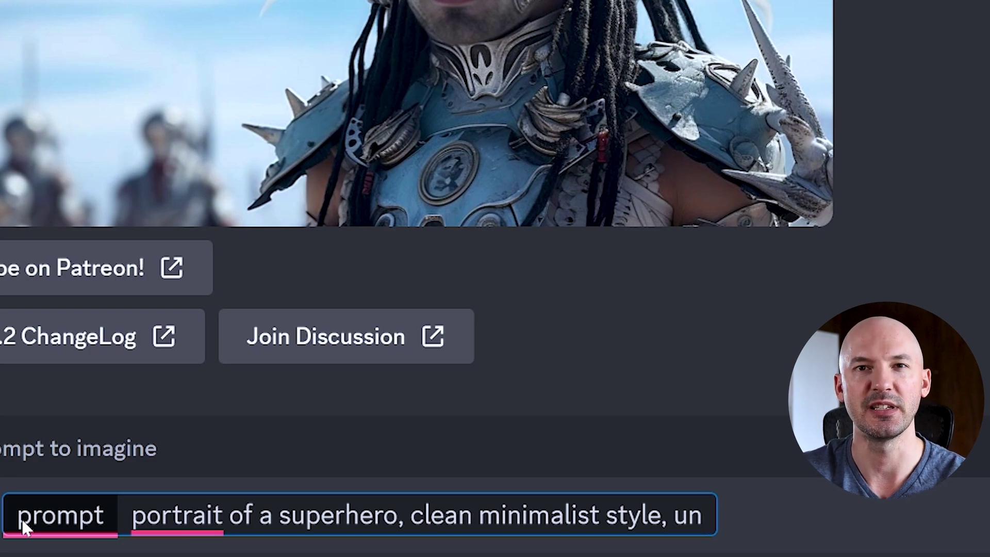
pyautogui.write('splash --s 400 --c 8')
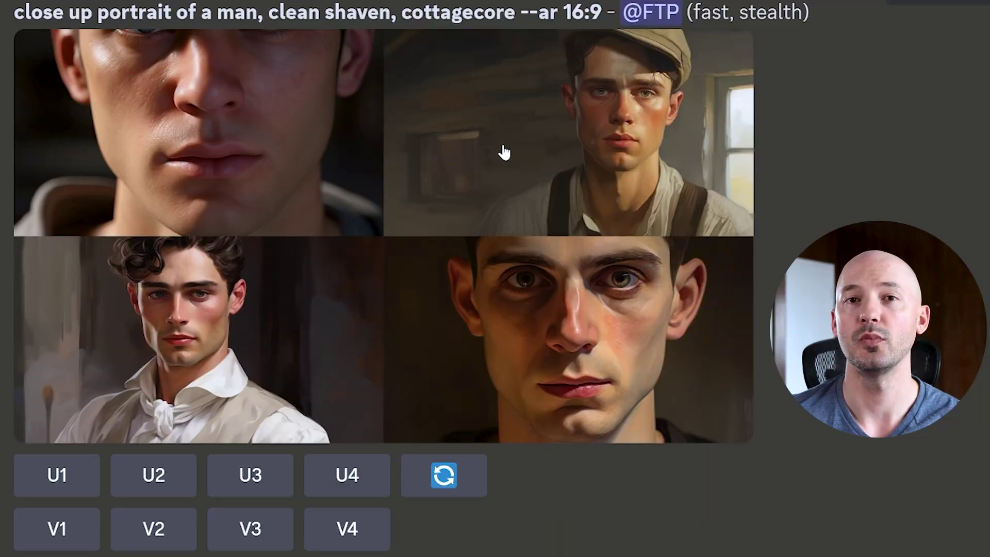
pyautogui.click(150, 479)
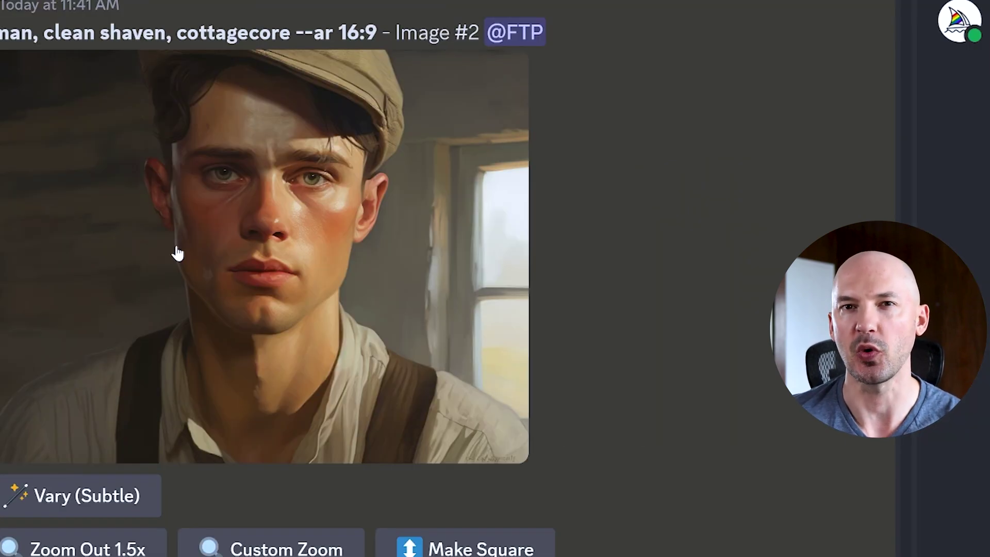
# - Run the Apps > INSwapper face swap on the cottagecore portrait message
pyautogui.rightClick(413, 148)
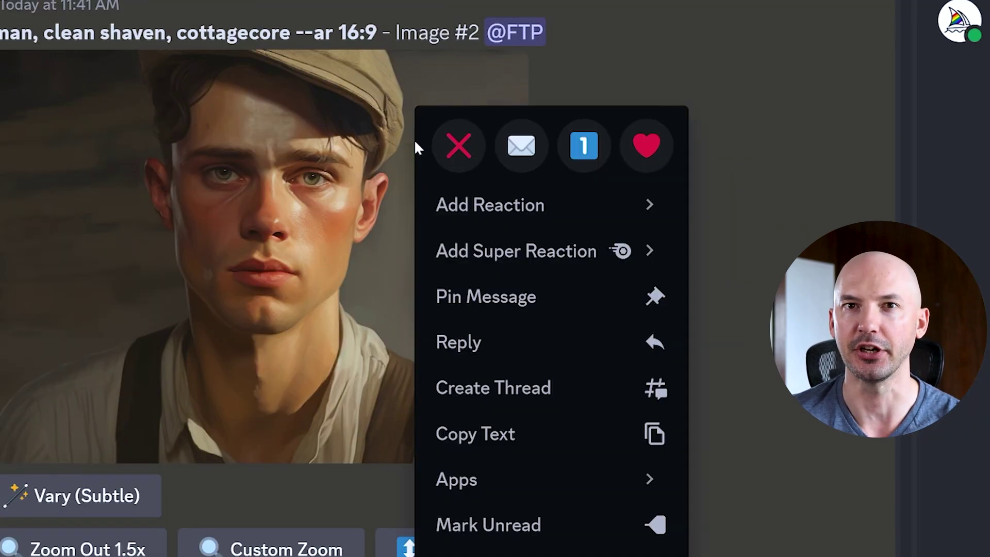
pyautogui.moveTo(491, 484)
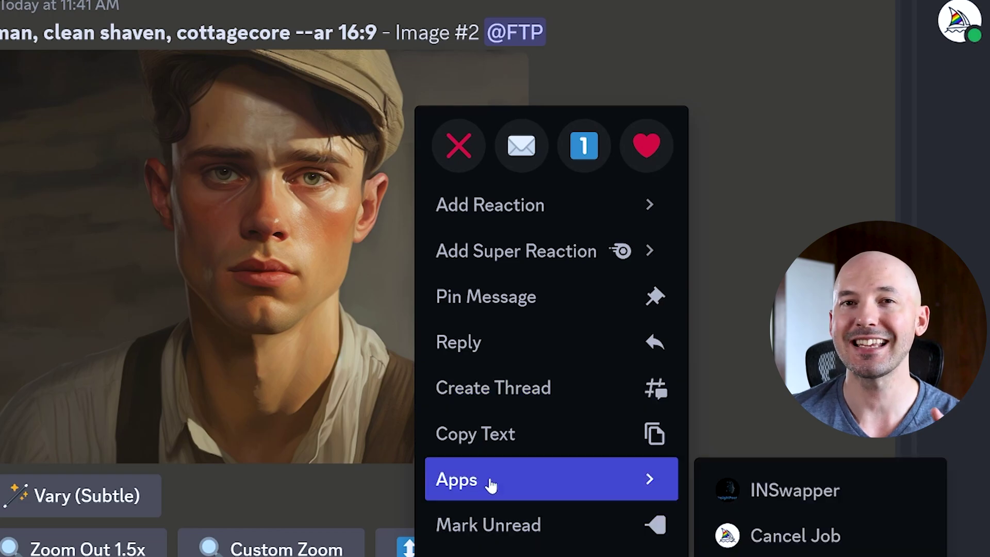
pyautogui.click(819, 493)
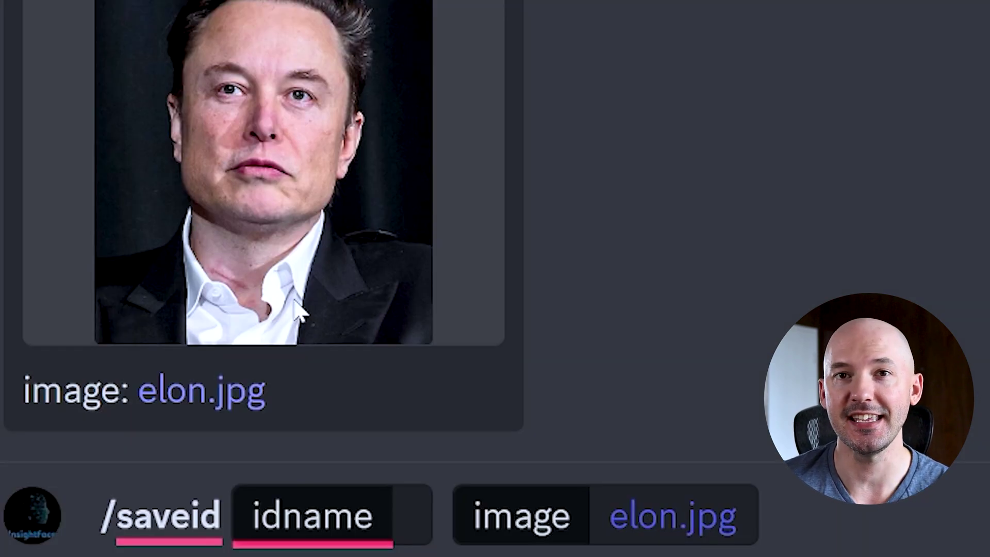
# - Save the reference face as idname elon, then run INSwapper on the cottagecore portrait
pyautogui.write('elon')
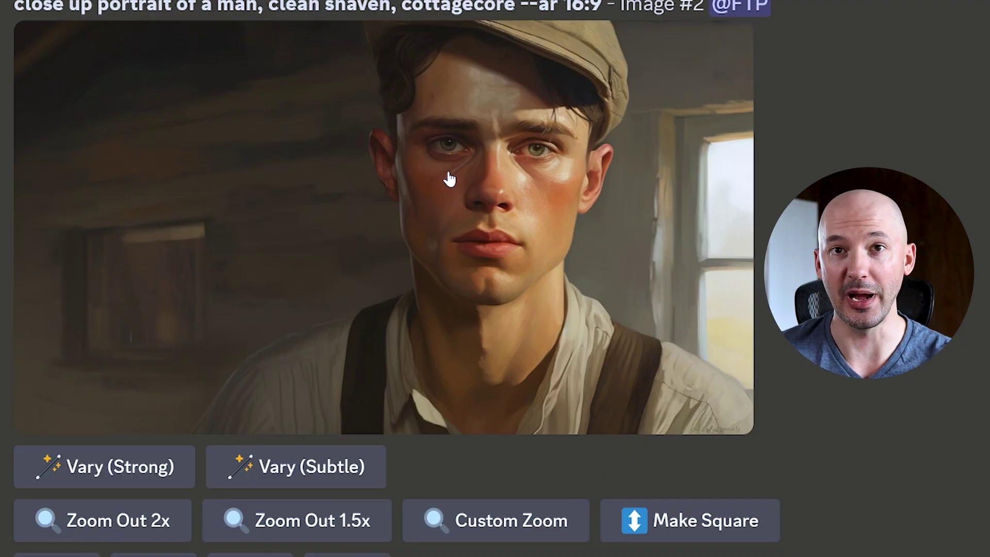
pyautogui.rightClick(448, 177)
pyautogui.moveTo(628, 428)
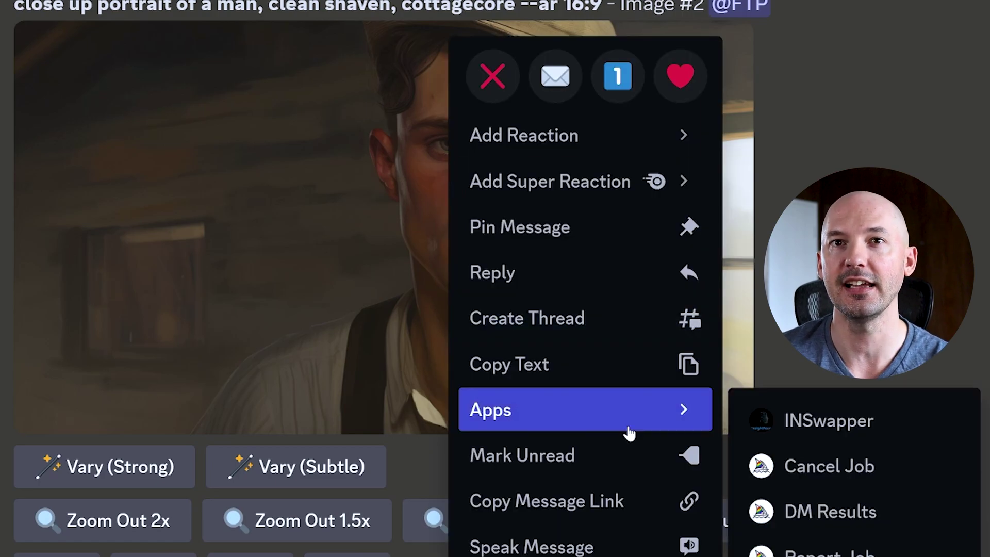
pyautogui.click(824, 422)
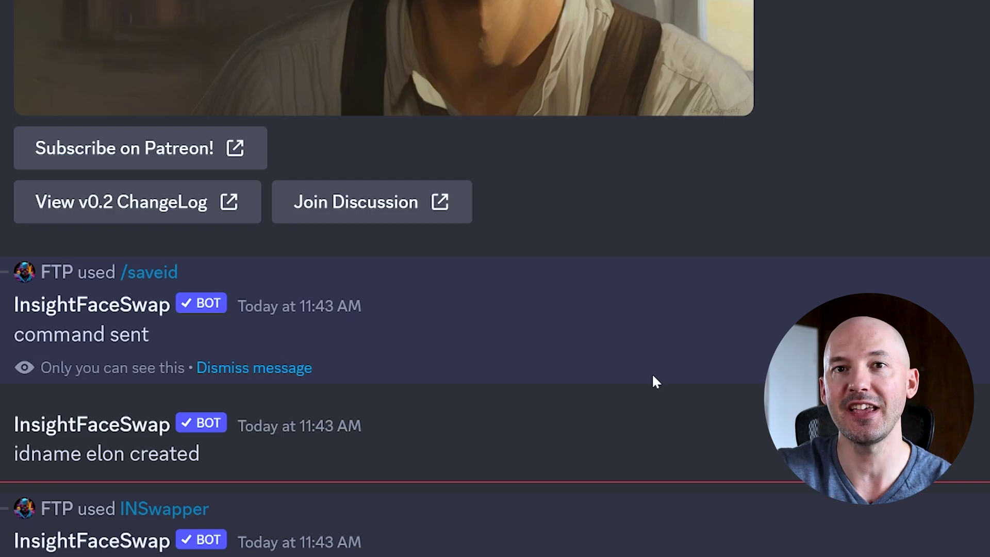
# - Scroll the chat to InsightFaceSwap's face-swapped cottagecore portrait reply
pyautogui.scroll(-5, 652, 382)
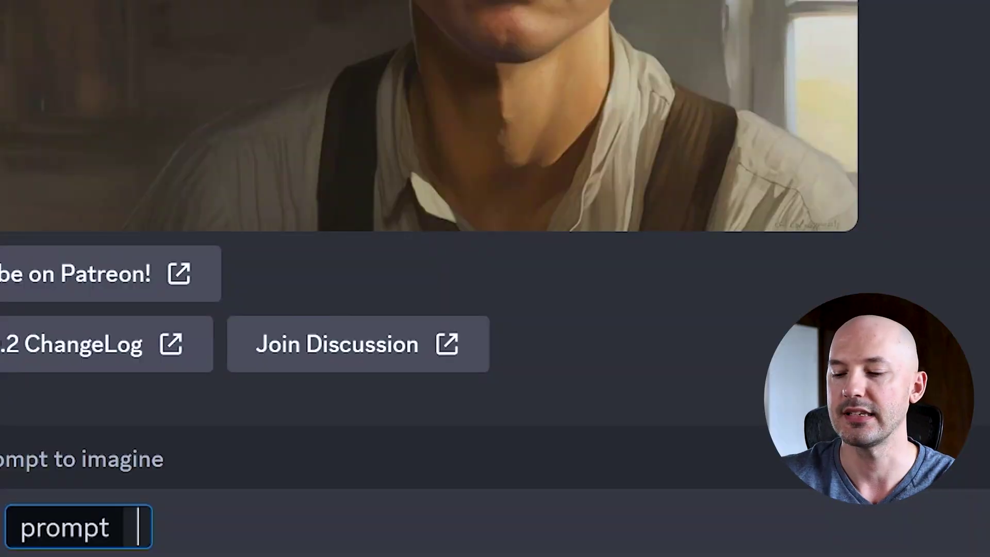
# - Prompt Midjourney /imagine with 'portrait of instagram model, vintage nautical style, unsplash --s 400'
pyautogui.write('portrait of insta')
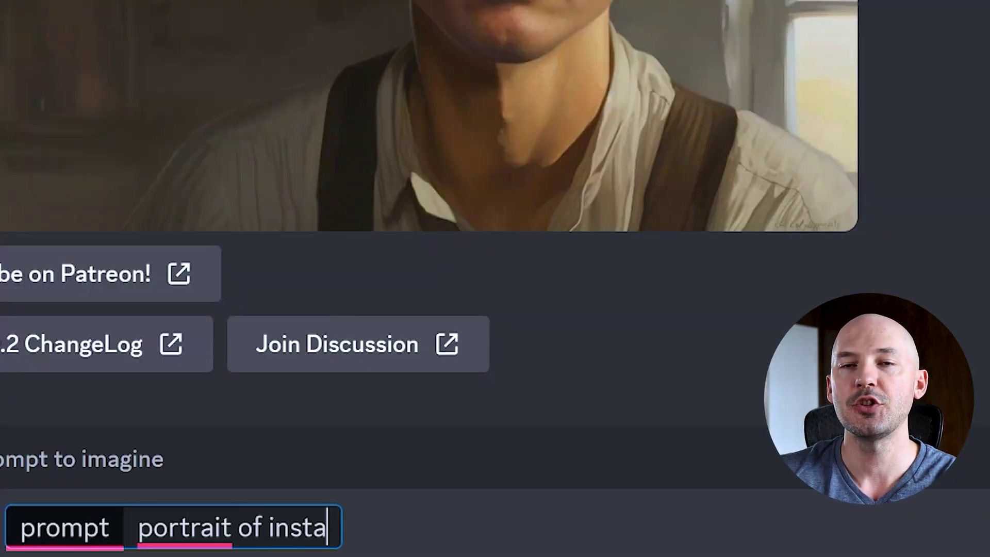
pyautogui.write('gram model, vinta')
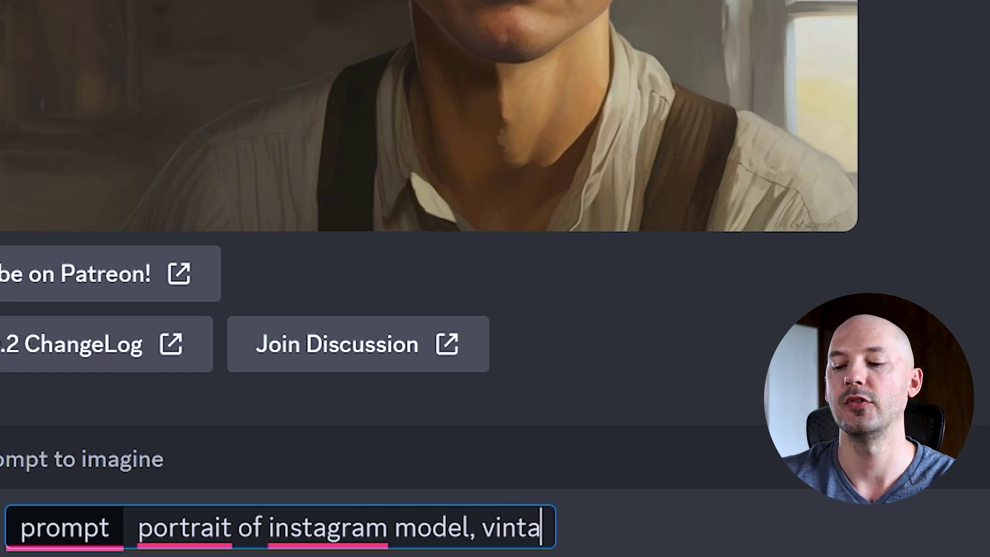
pyautogui.write('ge nautical style')
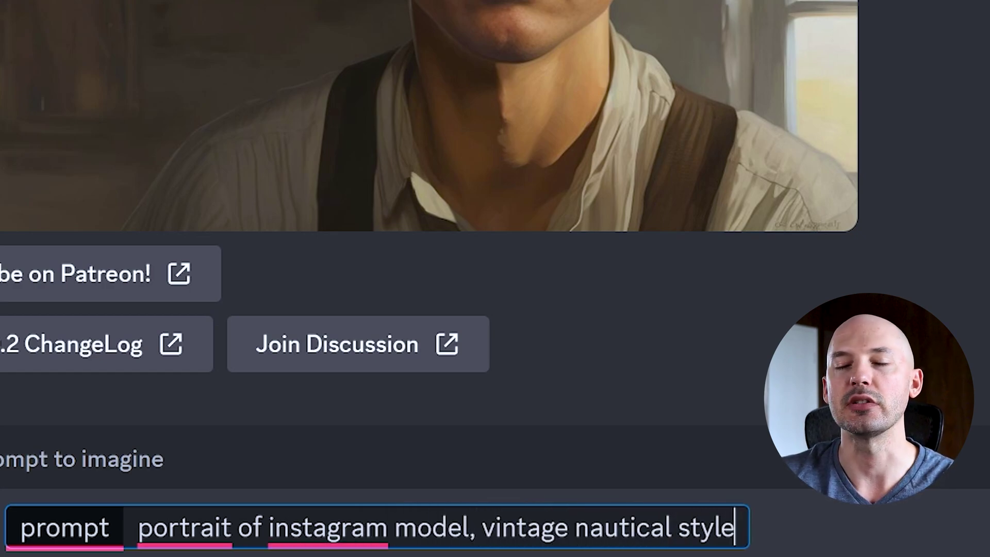
pyautogui.write(', unsplash')
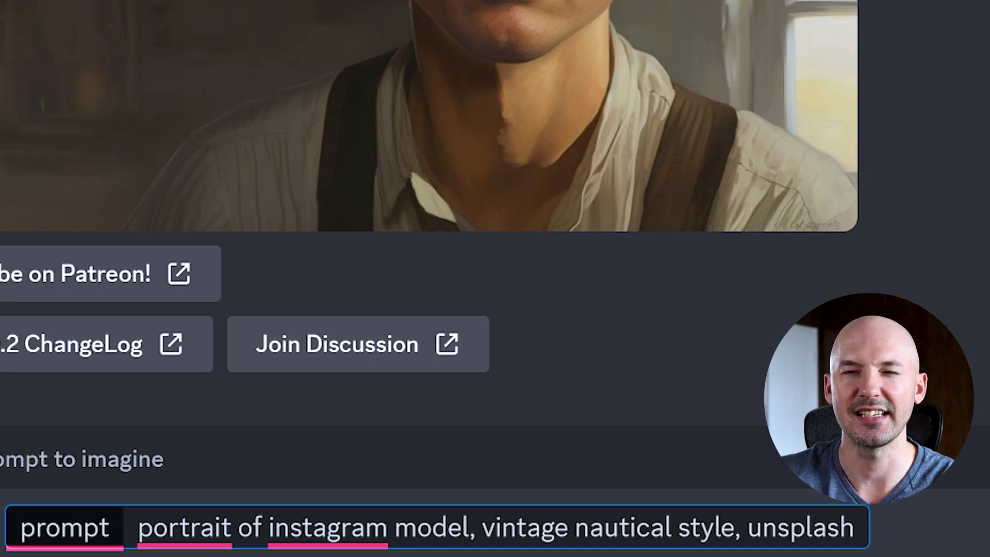
pyautogui.write(' --s 400')
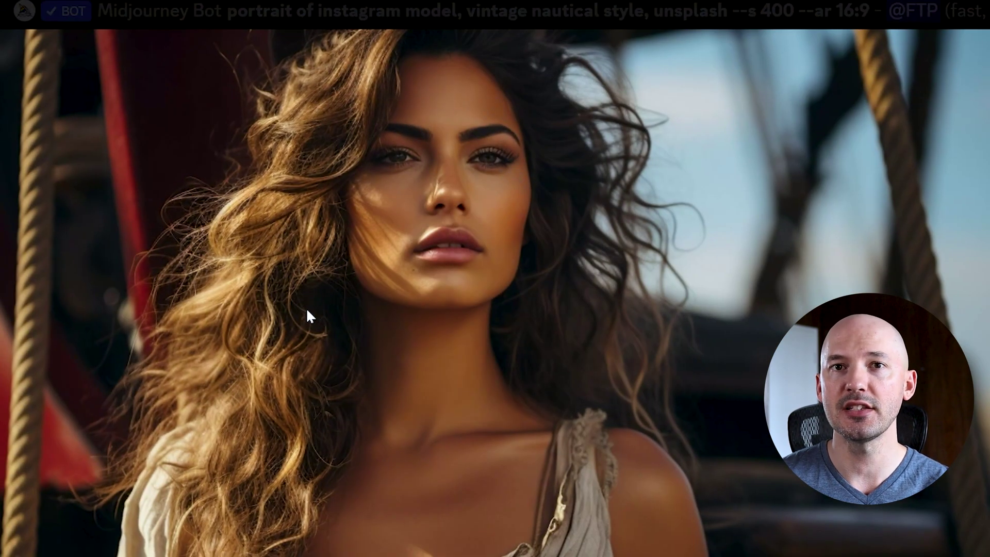
# - Save the nautical portrait image to disk, leave the image viewer, and start a slash command
pyautogui.rightClick(307, 310)
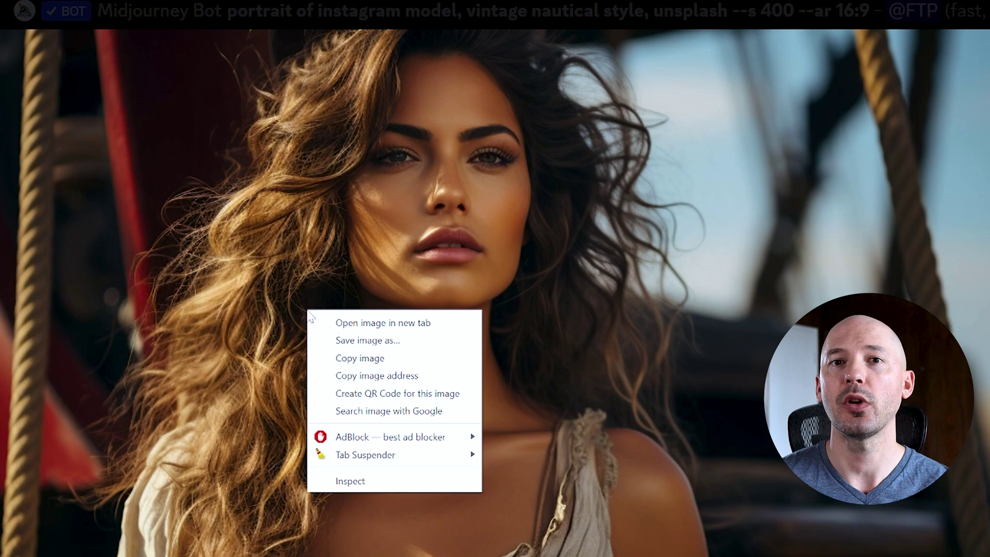
pyautogui.click(365, 341)
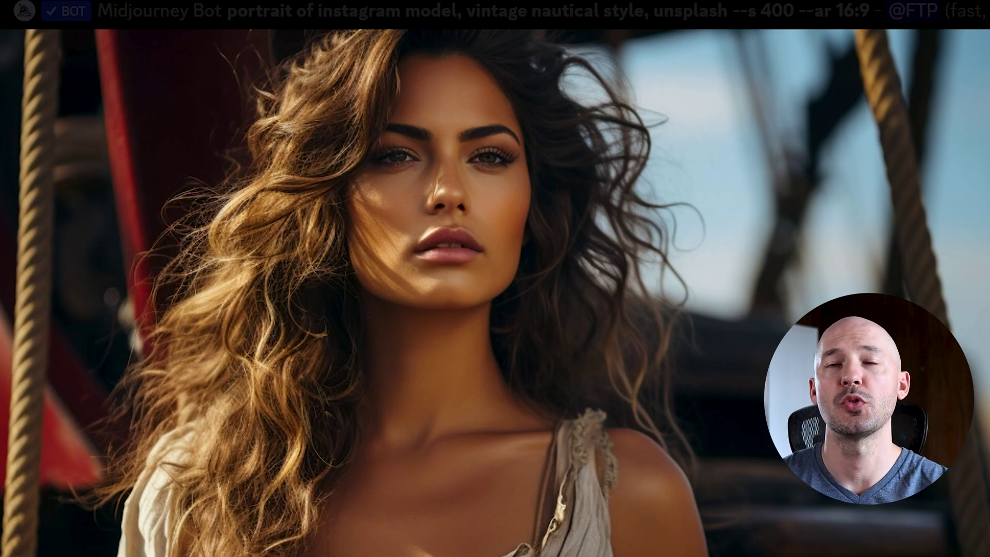
pyautogui.press('Escape')
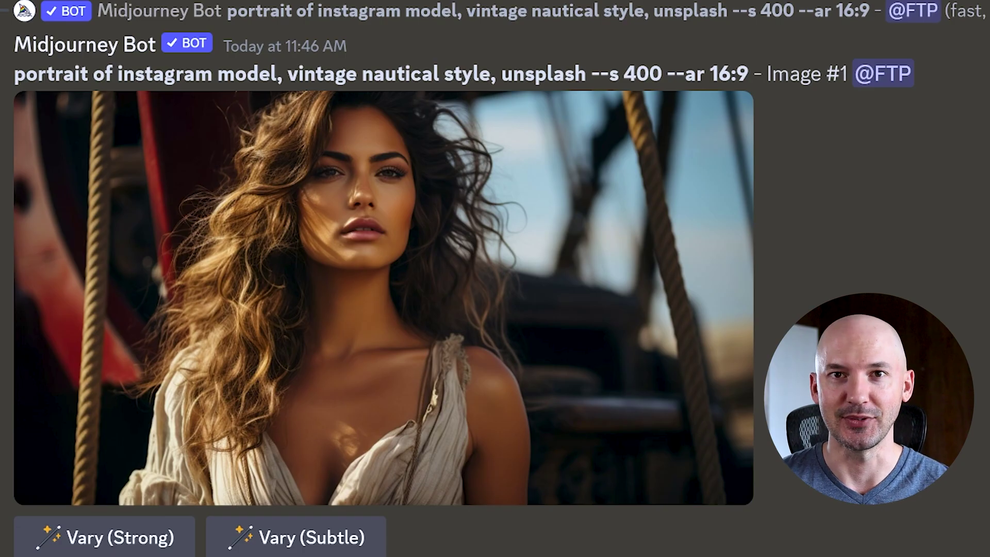
pyautogui.write('/')
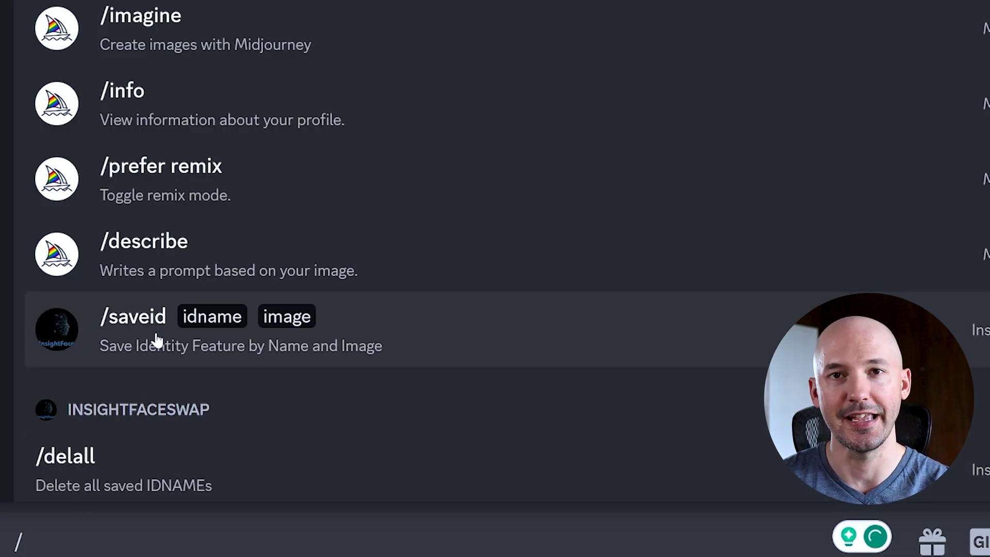
# - Choose the /saveid face-identity command and enter 'min' for it
pyautogui.click(157, 340)
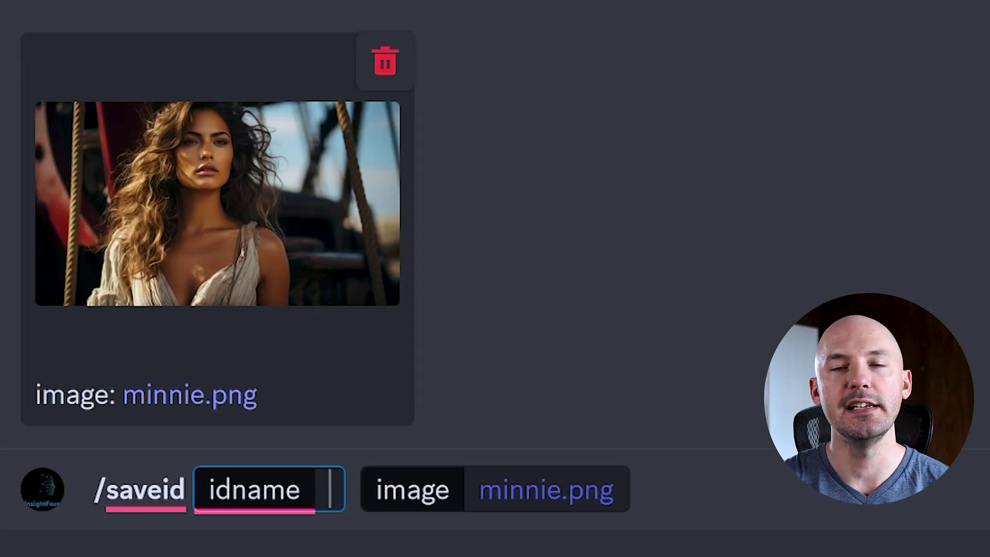
pyautogui.write('min')
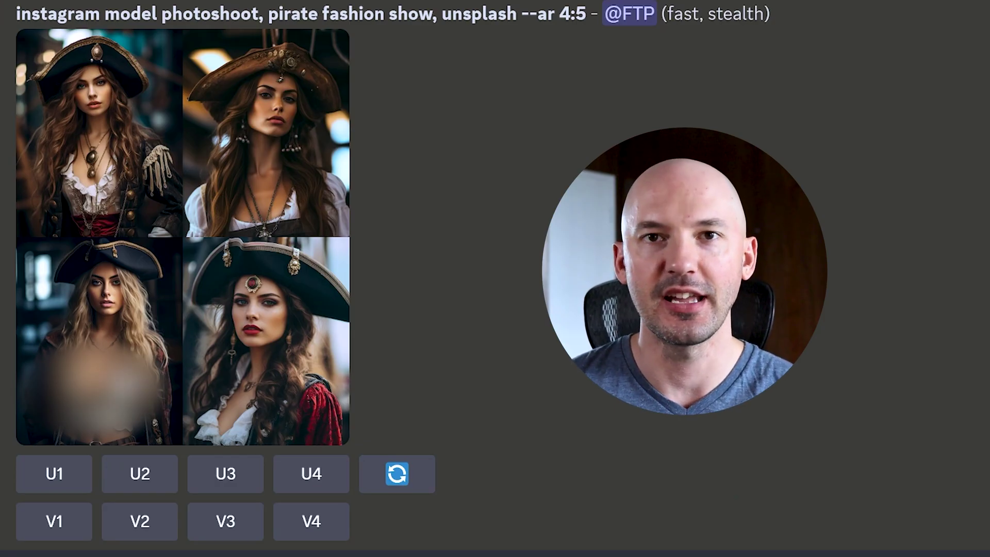
# - Upscale the top-left and bottom-right pirate images, then face-swap the upscaled portrait with INSwapper
pyautogui.click(73, 480)
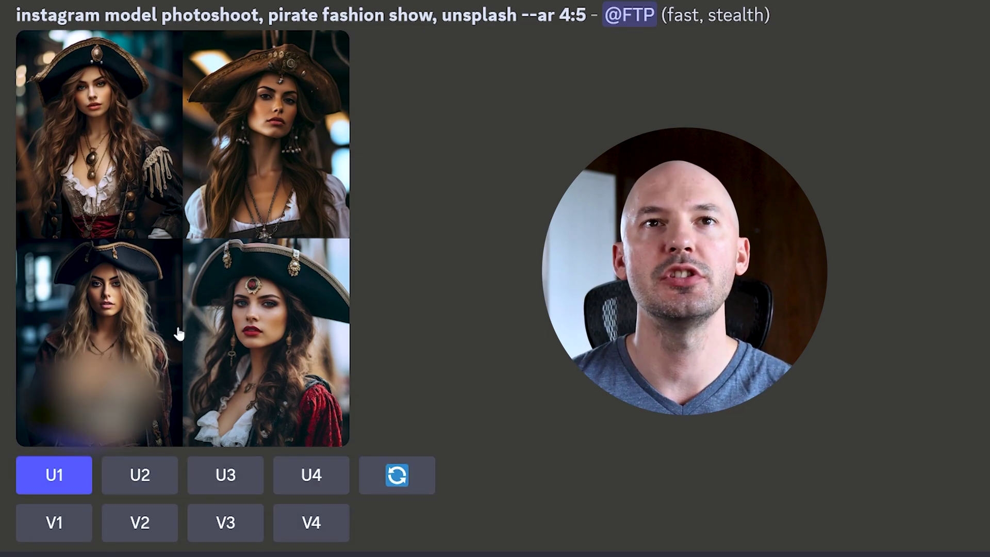
pyautogui.click(290, 475)
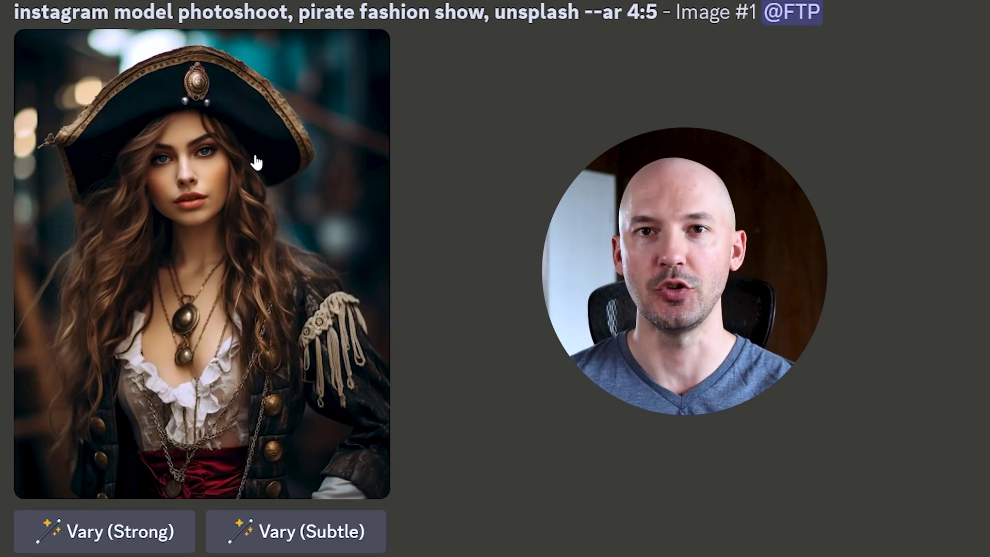
pyautogui.rightClick(255, 156)
pyautogui.moveTo(392, 527)
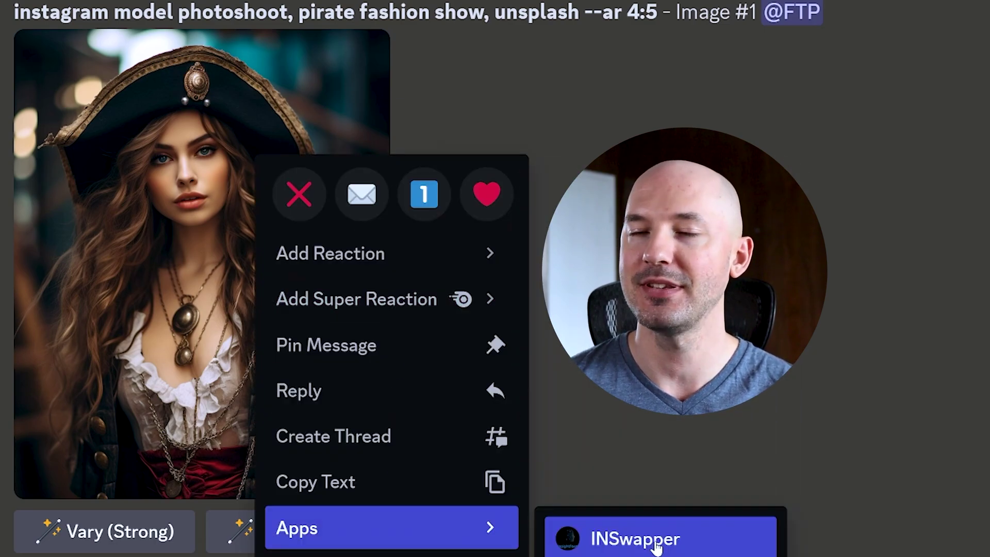
pyautogui.click(639, 539)
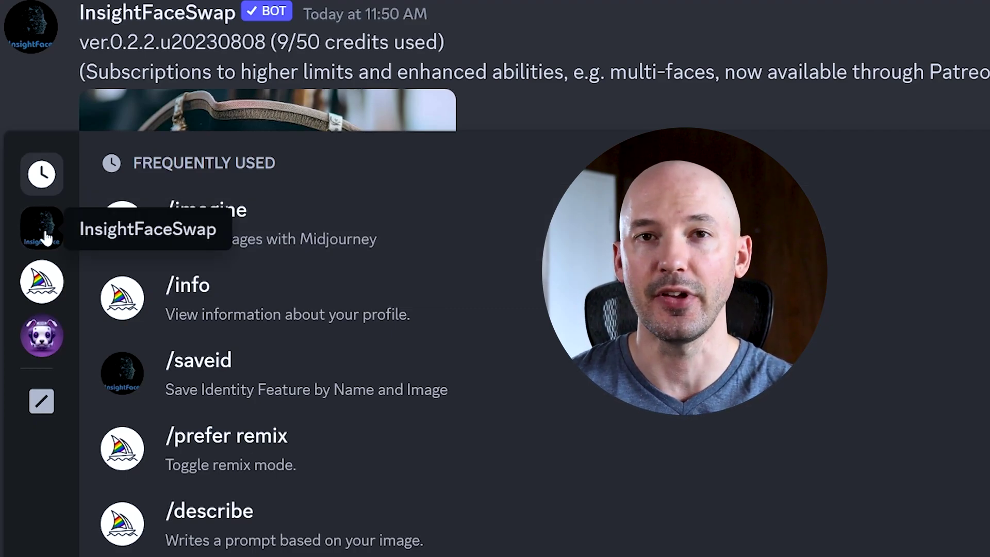
# - Filter to InsightFaceSwap commands and run /setid with the previously saved identity name
pyautogui.click(44, 234)
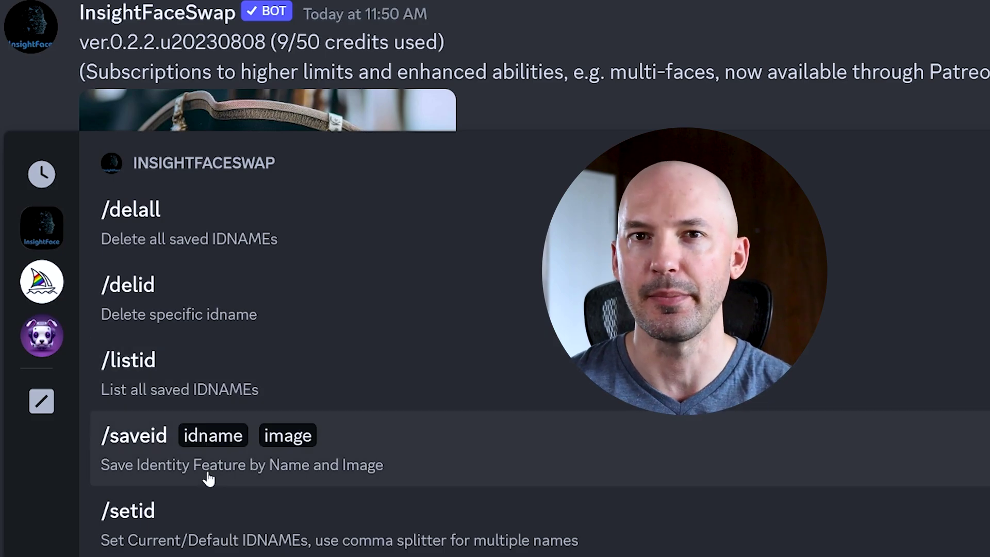
pyautogui.click(263, 542)
pyautogui.write('elon')
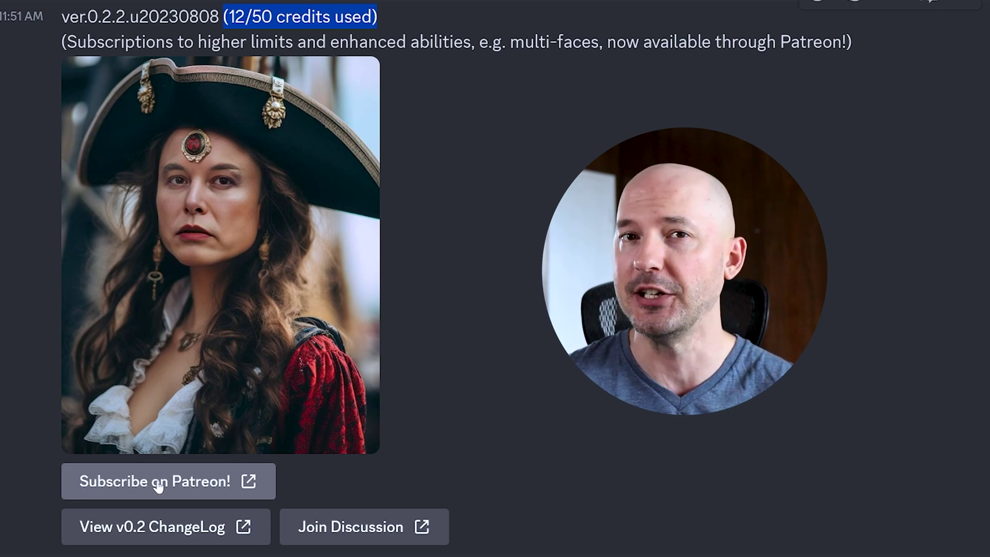
# - Follow the bot's 'Subscribe on Patreon!' link to the InsightFaceSwap membership page
pyautogui.click(175, 481)
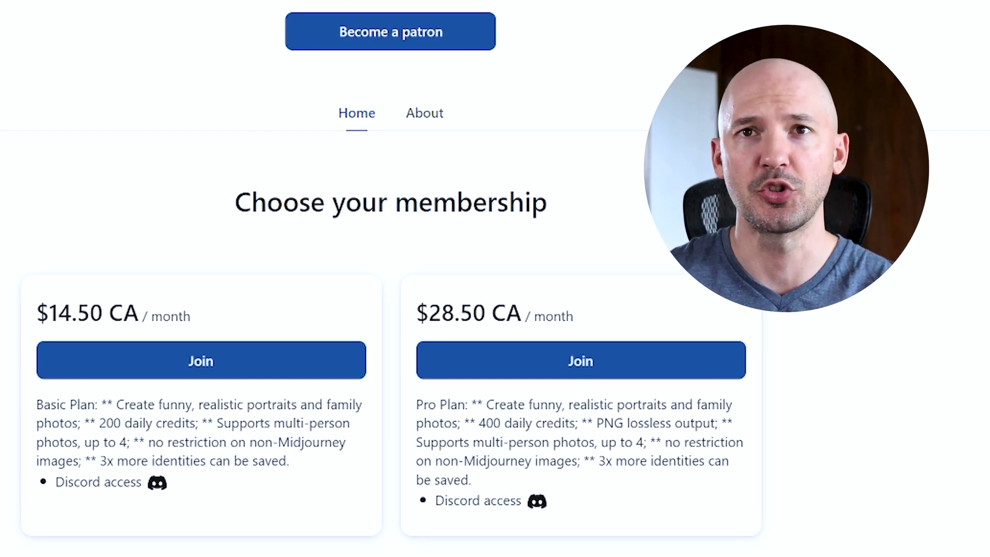
# - Highlight the Basic Plan's 200 daily credits, multi-person photos up to 4, and 3x more identities perks
pyautogui.moveTo(98, 423); pyautogui.dragTo(196, 423)
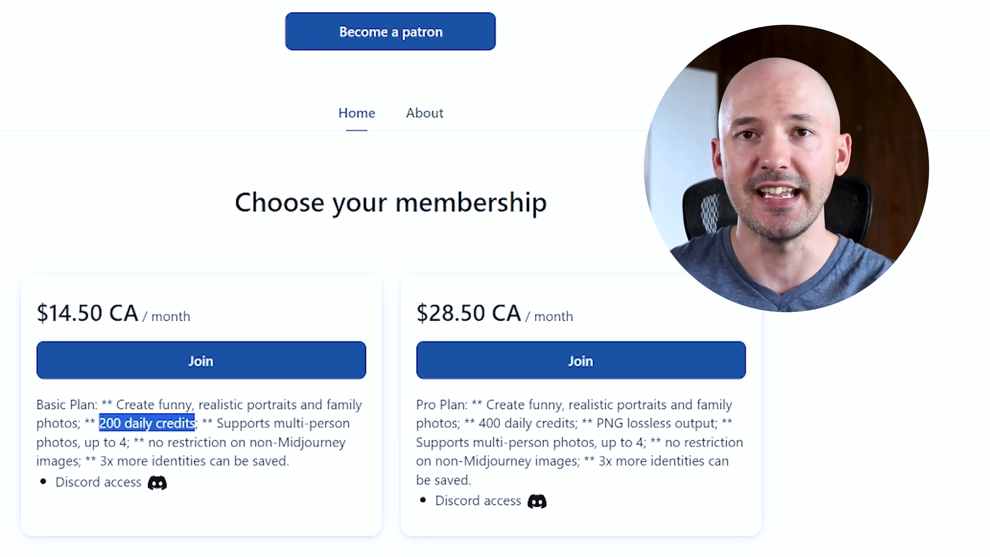
pyautogui.moveTo(272, 423); pyautogui.dragTo(120, 441)
pyautogui.moveTo(290, 460); pyautogui.dragTo(98, 471)
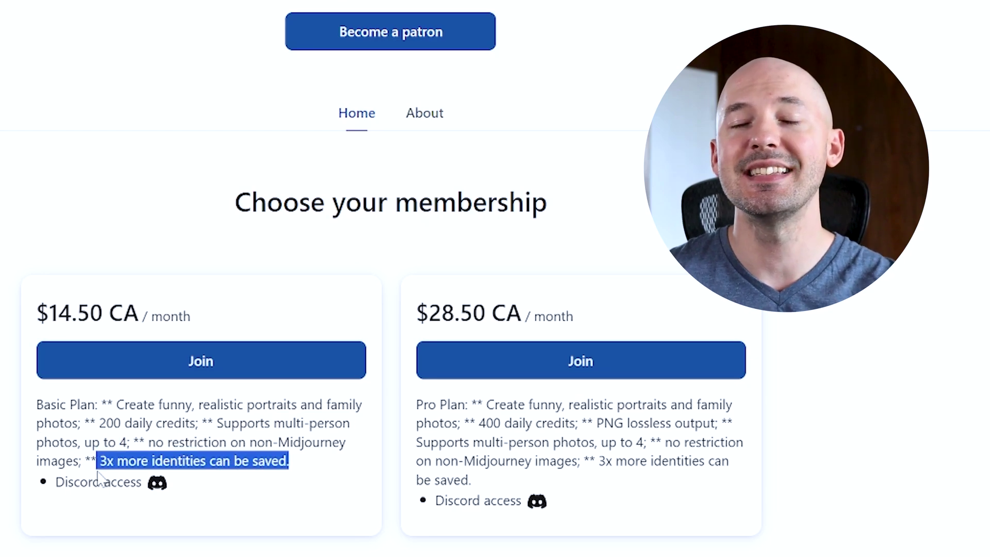